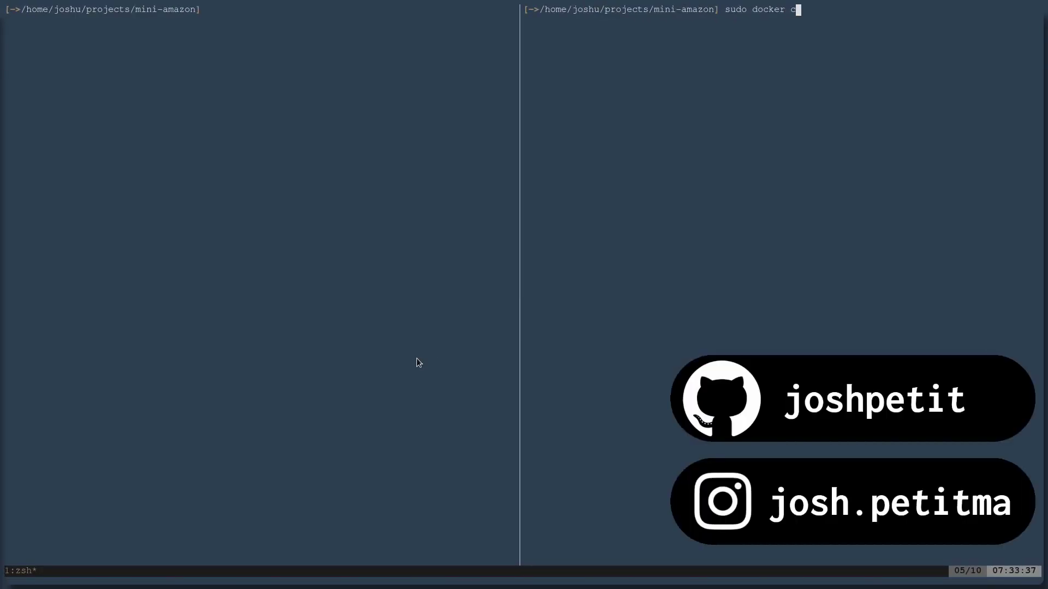
Start the mini-amazon services with the command "sudo docker compose up".
type("ompose up")
key("Return")
Launch Neovim in the empty terminal pane and open lib/dbconnect.ts.
left_click(350, 165)
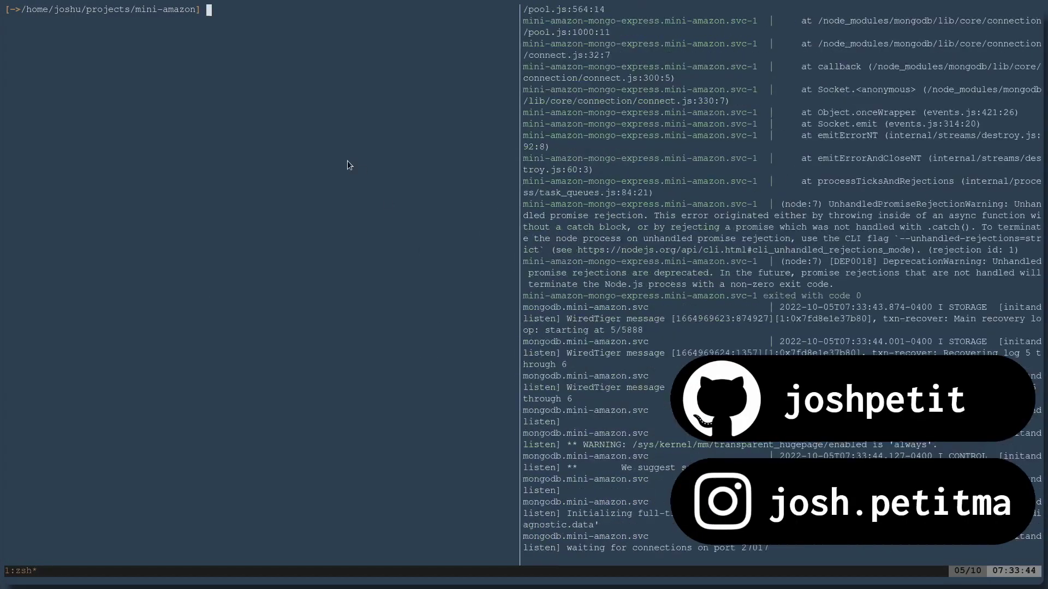
type("v")
key("Return")
key("ctrl+n")
key("ctrl+n")
key("ctrl+p")
type("lib")
key("Return")
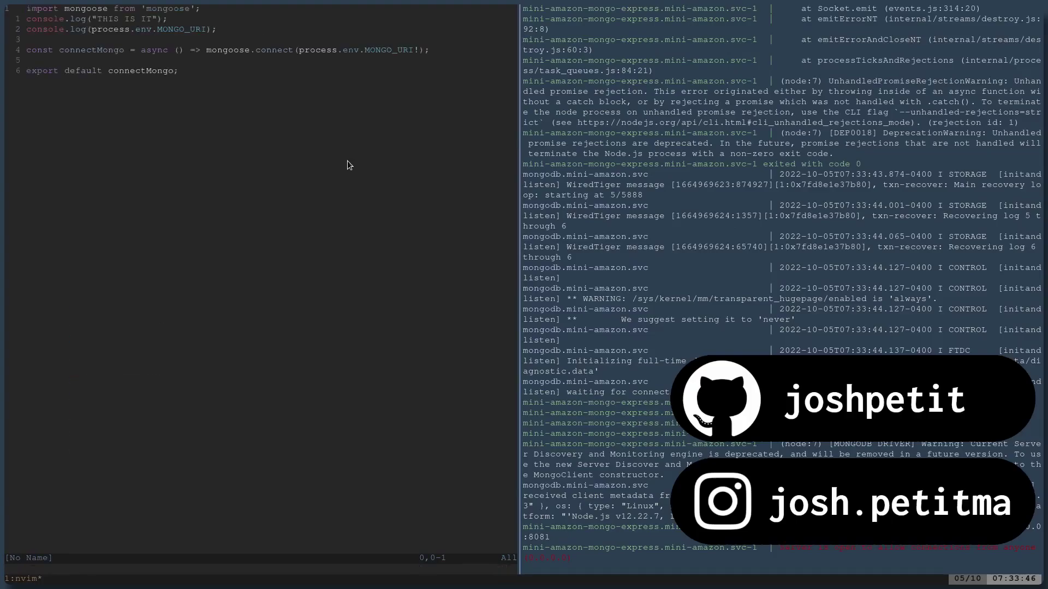
Delete the two console.log lines from lib/dbconnect.ts and save the file.
type("jdj:w")
key("Return")
Switch to Firefox and close all open tabs except the MongoDB Evolved one.
key("alt+Tab")
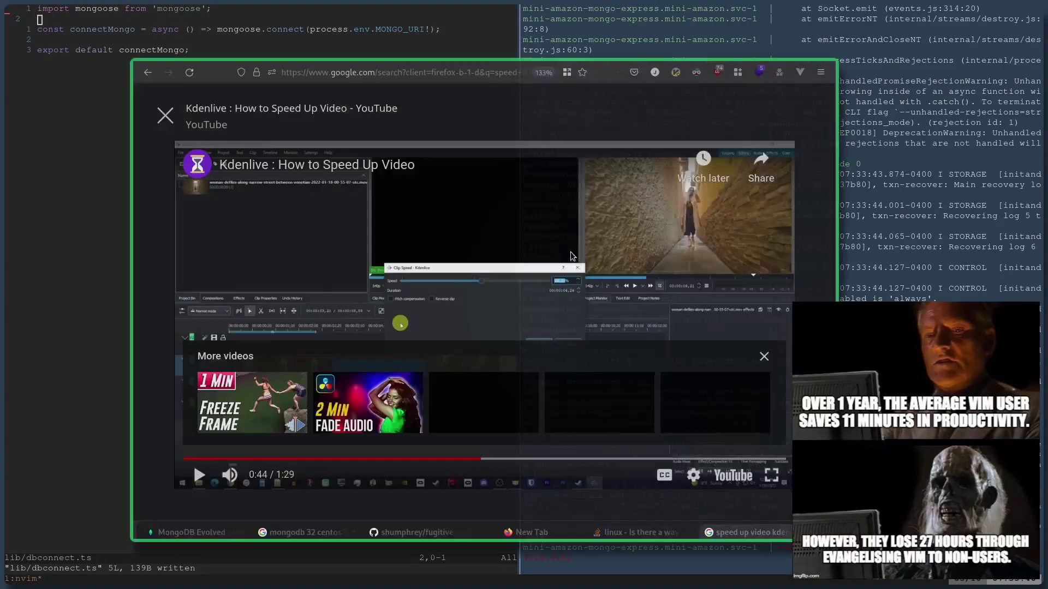
key("ctrl+w")
key("ctrl+w")
key("ctrl+w")
key("ctrl+w")
key("ctrl+w")
Load localhost/ in a new browser tab, close the MongoDB Evolved tab, and return to the editor.
key("ctrl+t")
type("localhost/")
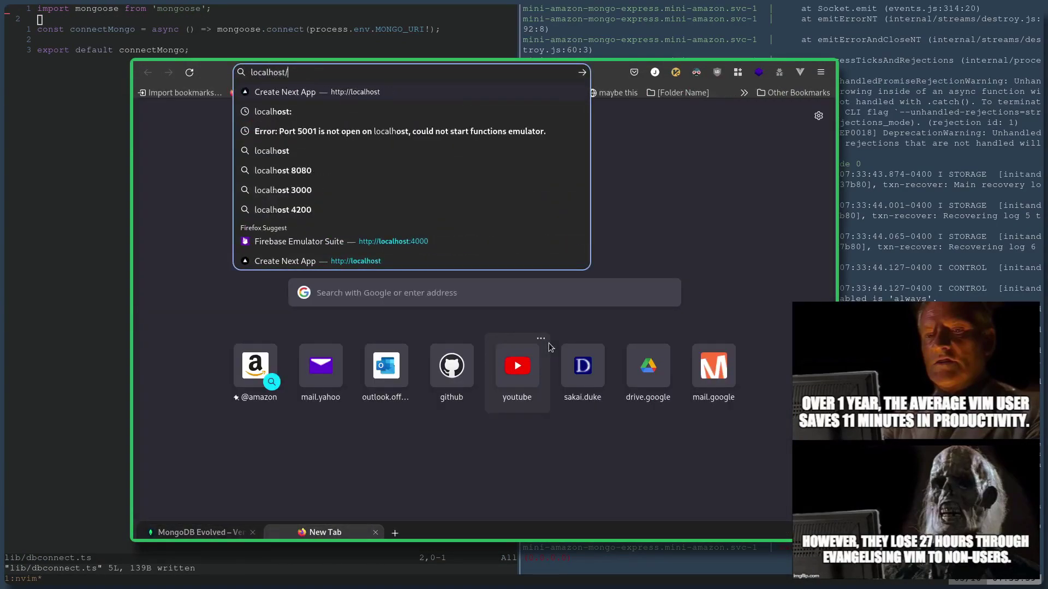
key("Return")
key("ctrl+Tab")
key("ctrl+w")
left_click_drag(582, 409, 636, 391)
key("alt+Tab")
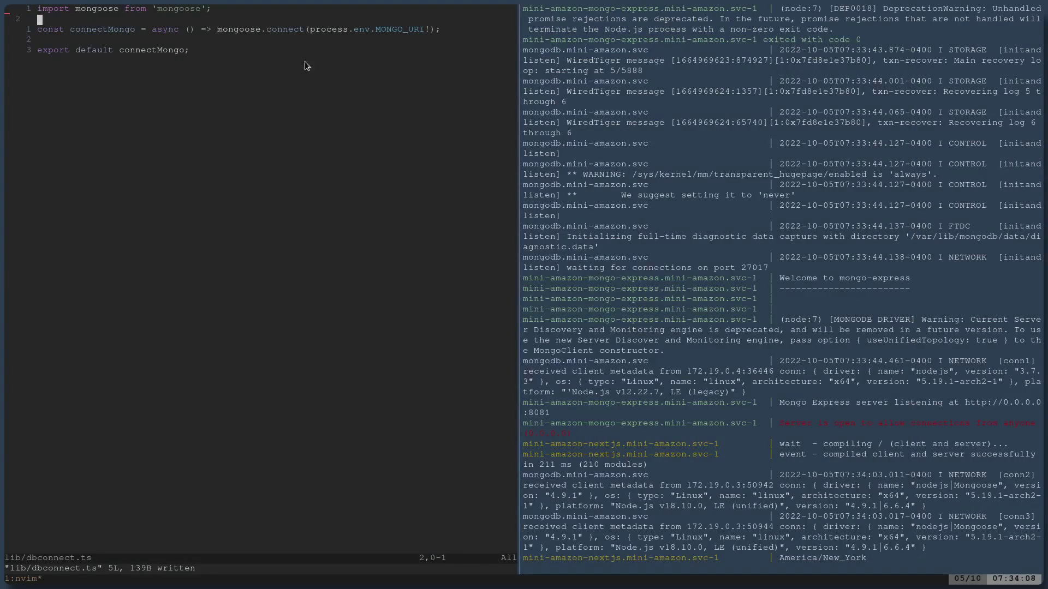
Search the web for "mongo db nextjs" in a new Firefox tab.
key("super+f")
key("ctrl+t")
type("mongo db nextjs")
key("Return")
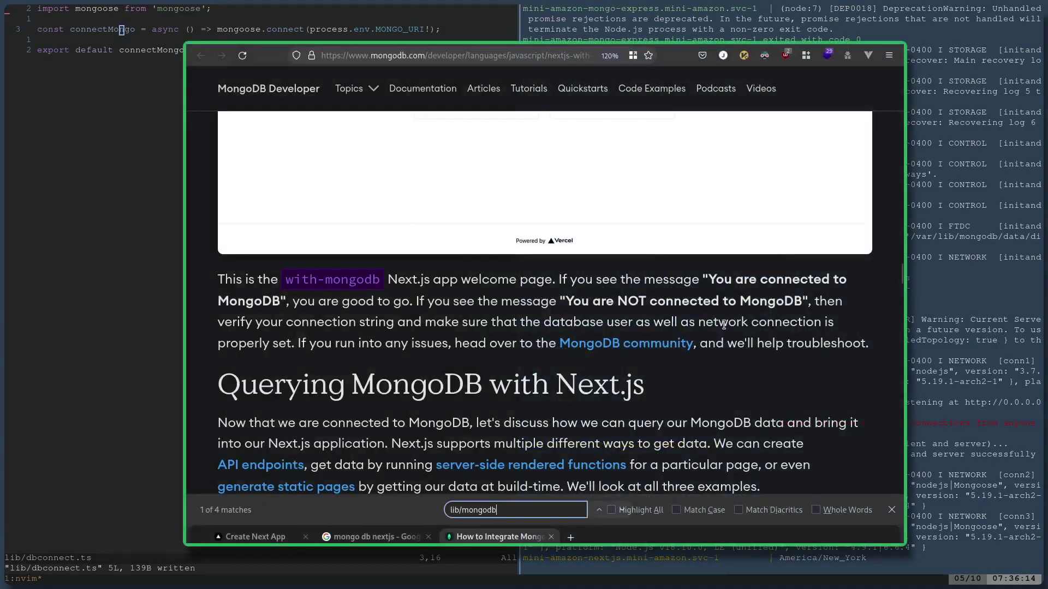
key("super+f")
key("O")
key("Escape")
type("O")
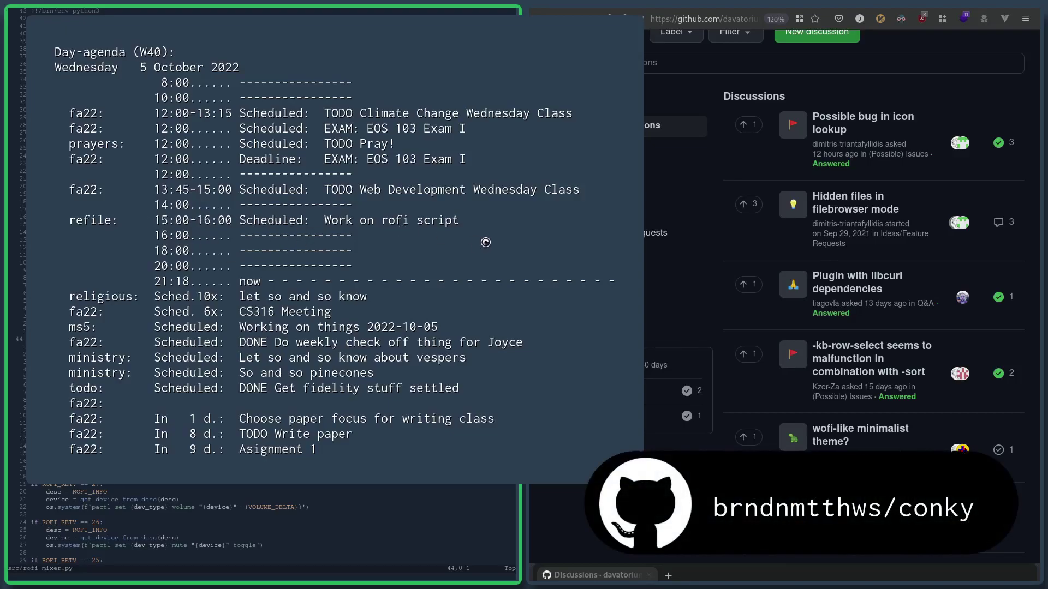
Display the desktop status bar over the rofi wiki page and bring up the Emacs window with refile.org.
key("super+a")
key("super+e")
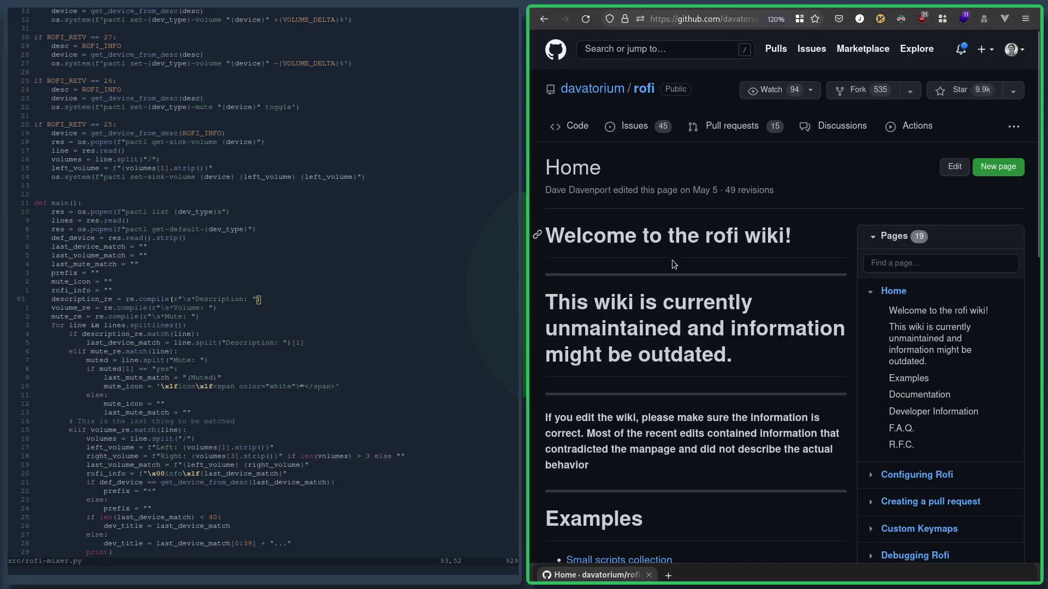
scroll(675, 265, "down", 3)
key("super")
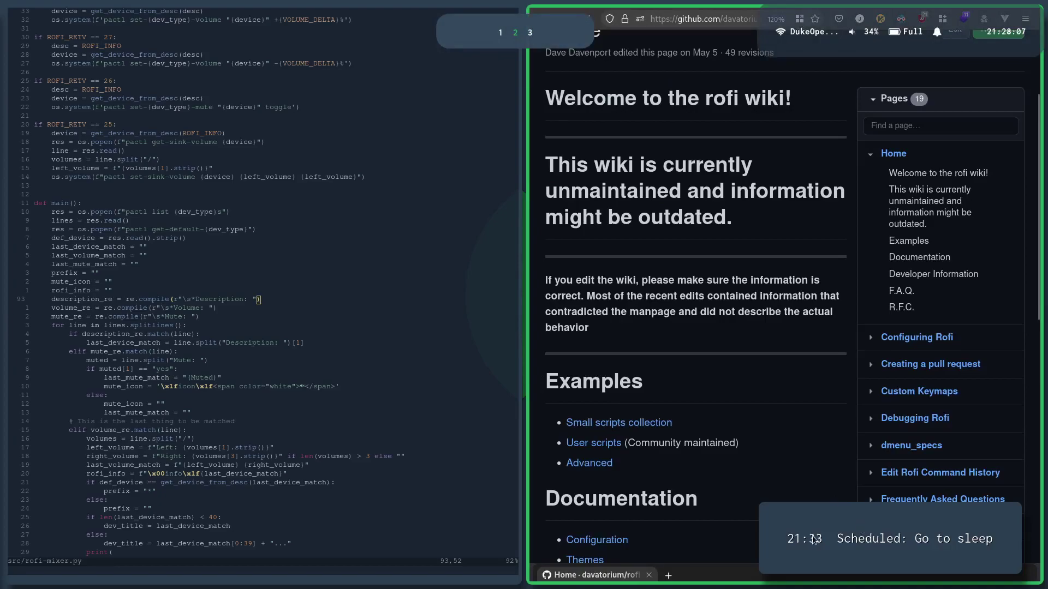
key("super+minus")
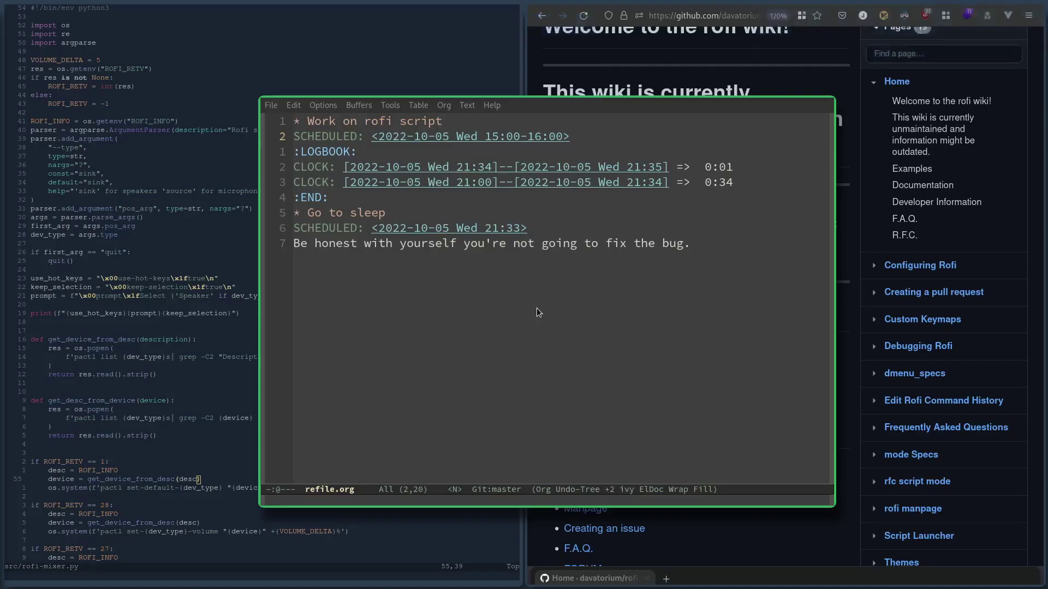
Clock in on the "Work on rofi script" heading in refile.org.
key("j")
key("k")
key("k")
key("ctrl+c")
key("ctrl+x")
key("ctrl+i")
key("j")
key("j")
key("j")
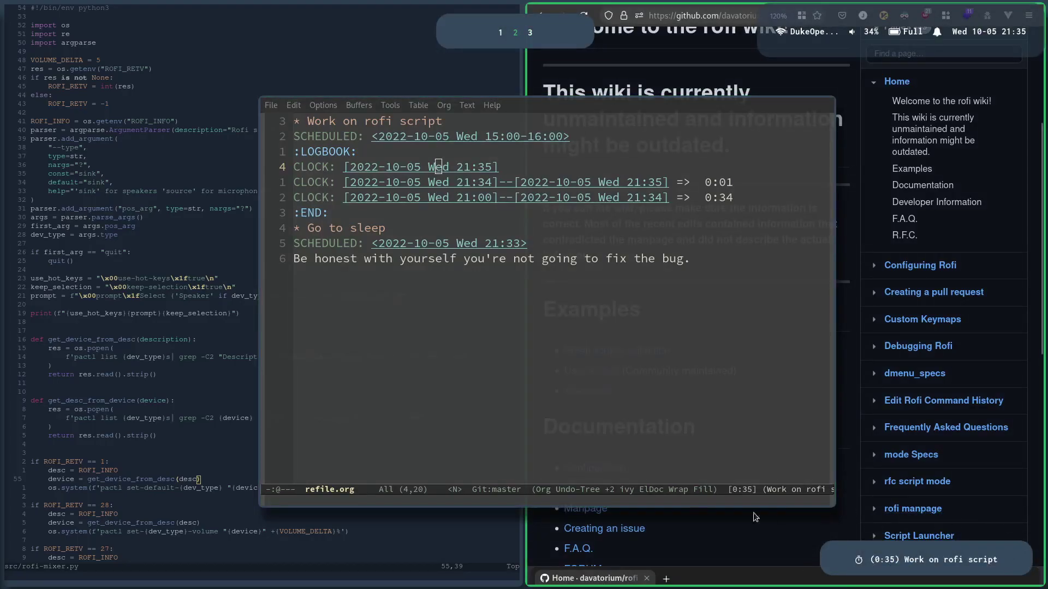
key("k")
key("k")
key("k")
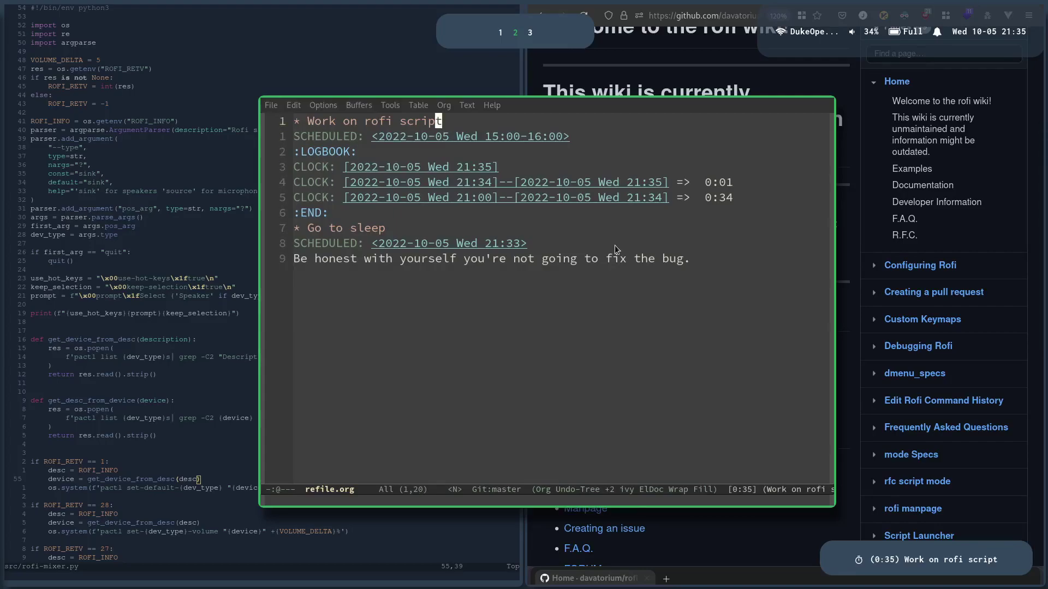
key("j")
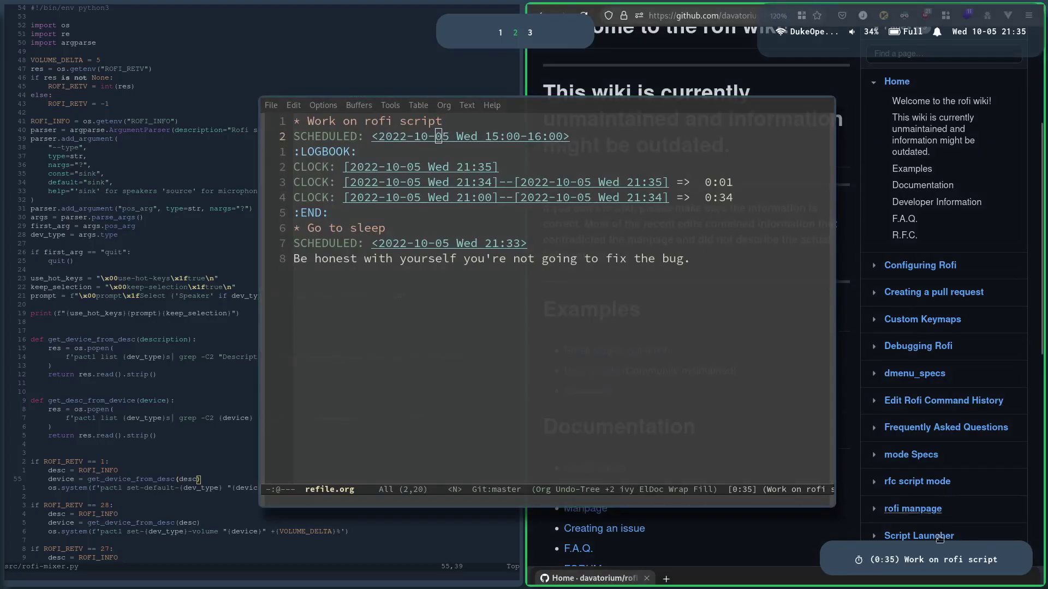
Activate the desktop timer widget for the running "Work on rofi script" clock.
left_click(938, 553)
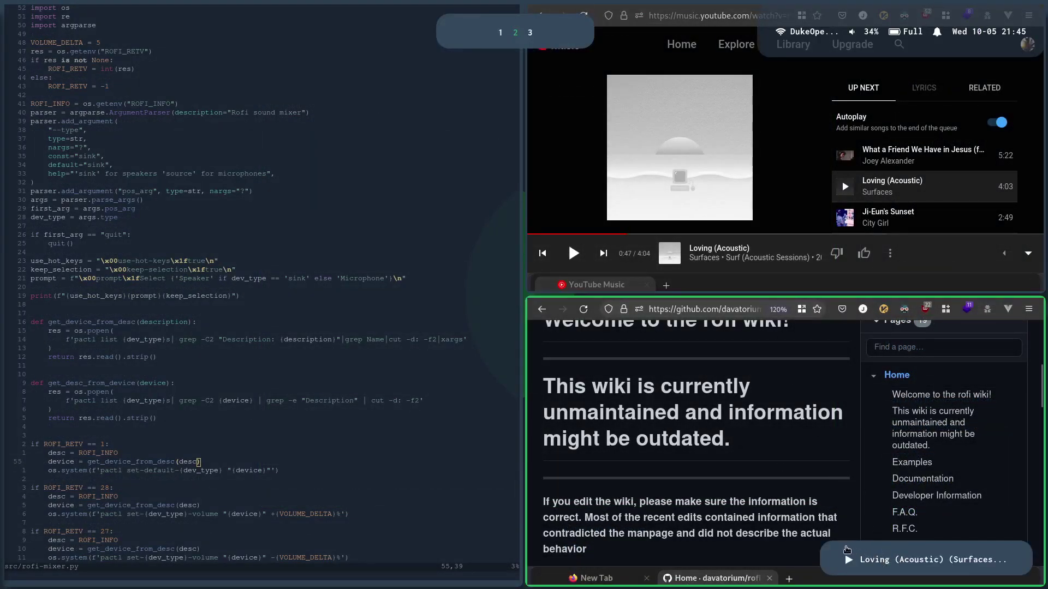
Play and pause Loving (Acoustic) through the desktop media widget, and skip to the next track, Ji-Eun's Sunset.
left_click(889, 563)
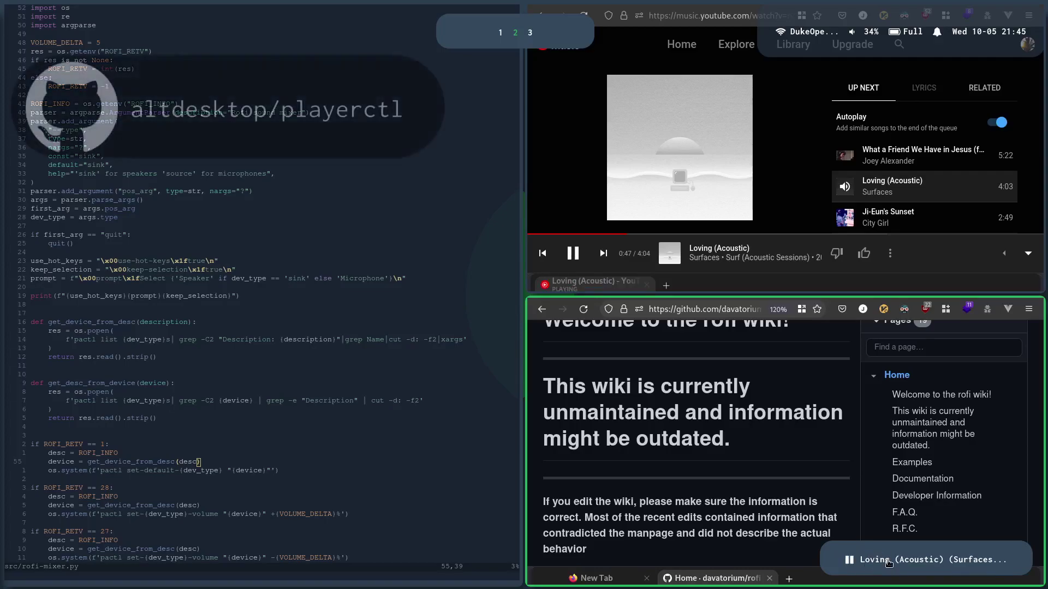
left_click(889, 563)
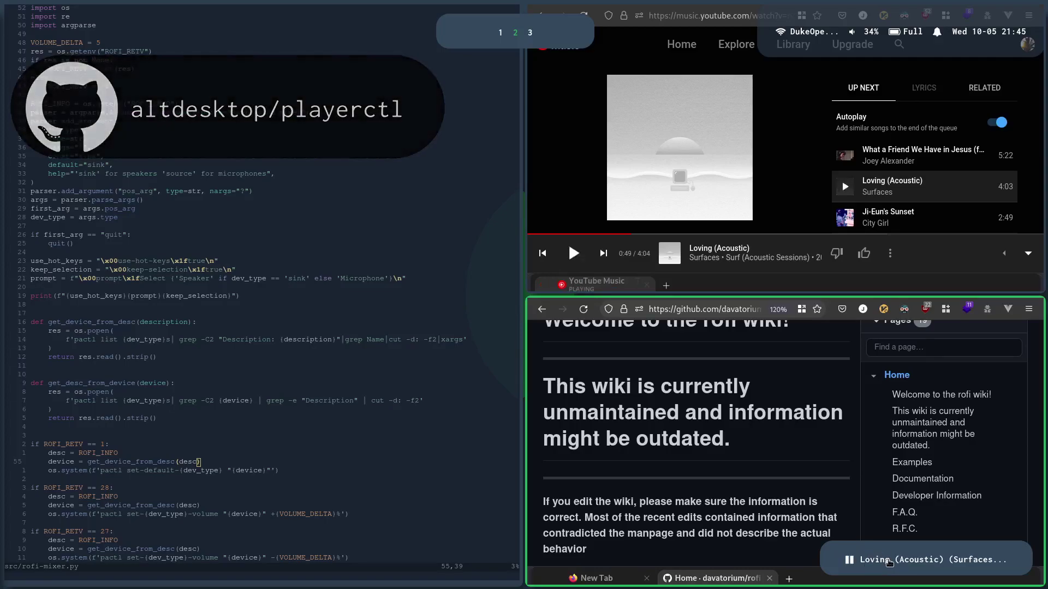
right_click(890, 563)
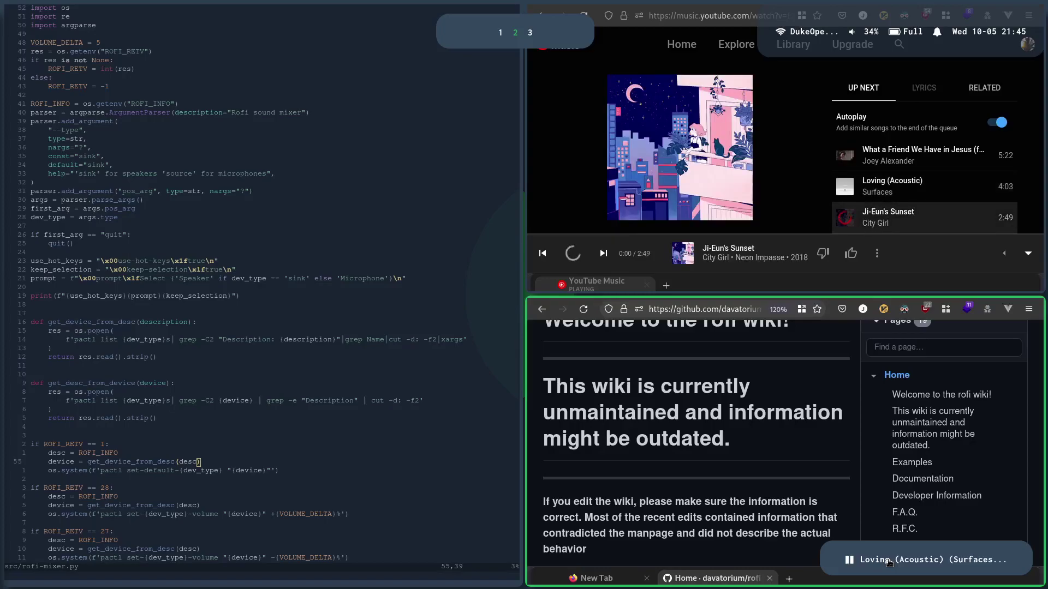
Return to Loving (Acoustic) through the media widget and look up its lyrics on Genius.
middle_click(889, 563)
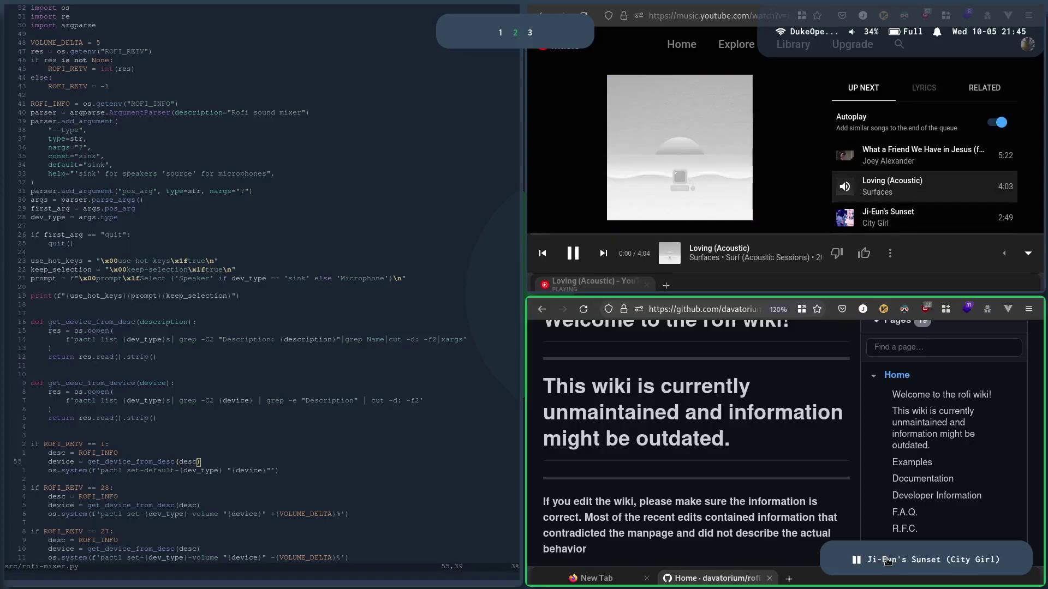
right_click(887, 560)
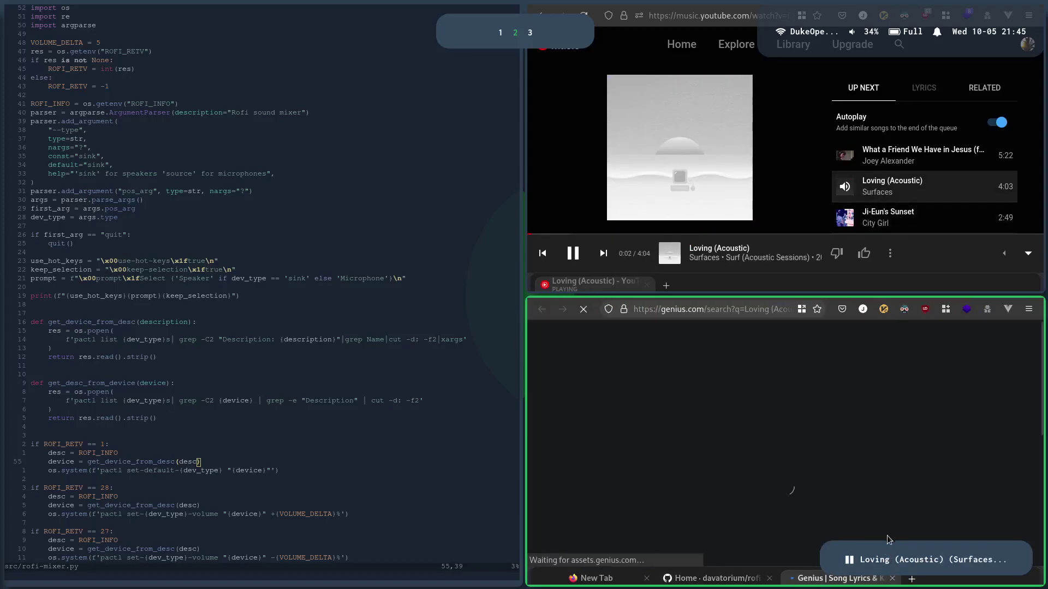
left_click(889, 562)
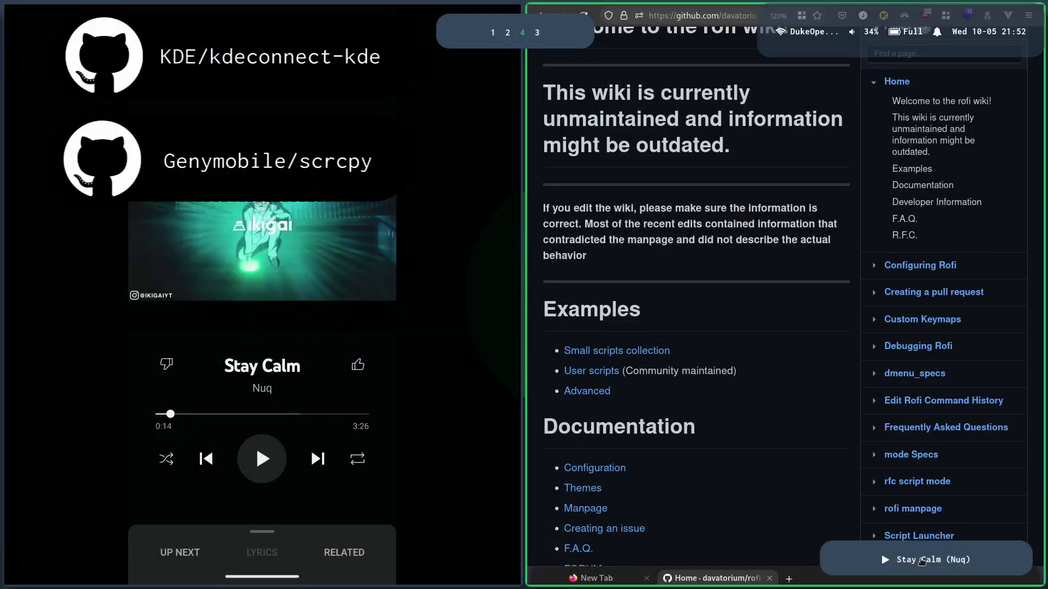
Play and pause the phone's Stay Calm track through the media widget, and look up its lyrics on Genius.
left_click(917, 561)
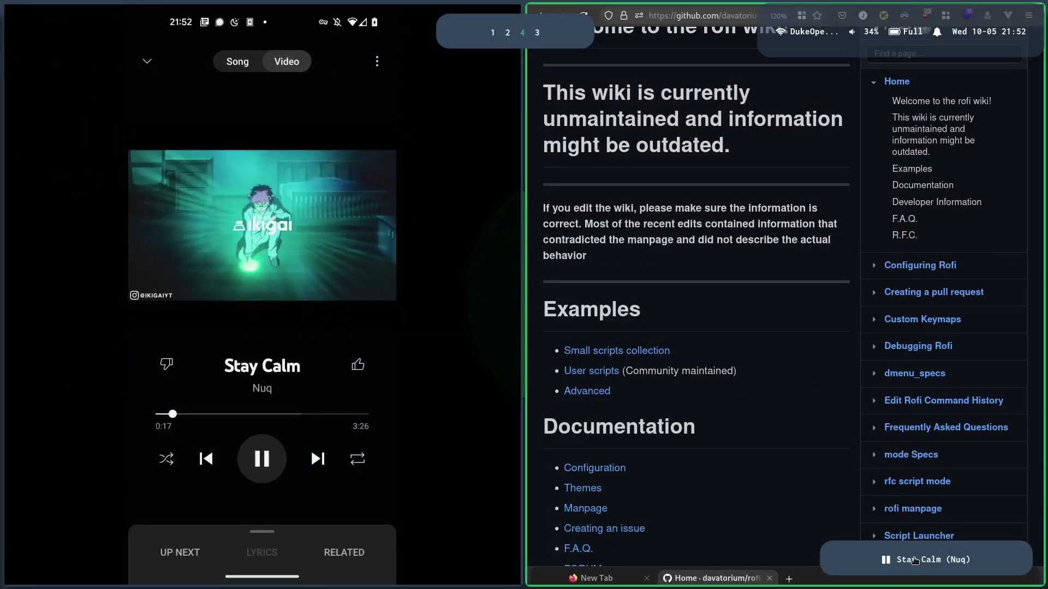
left_click(915, 561)
right_click(915, 561)
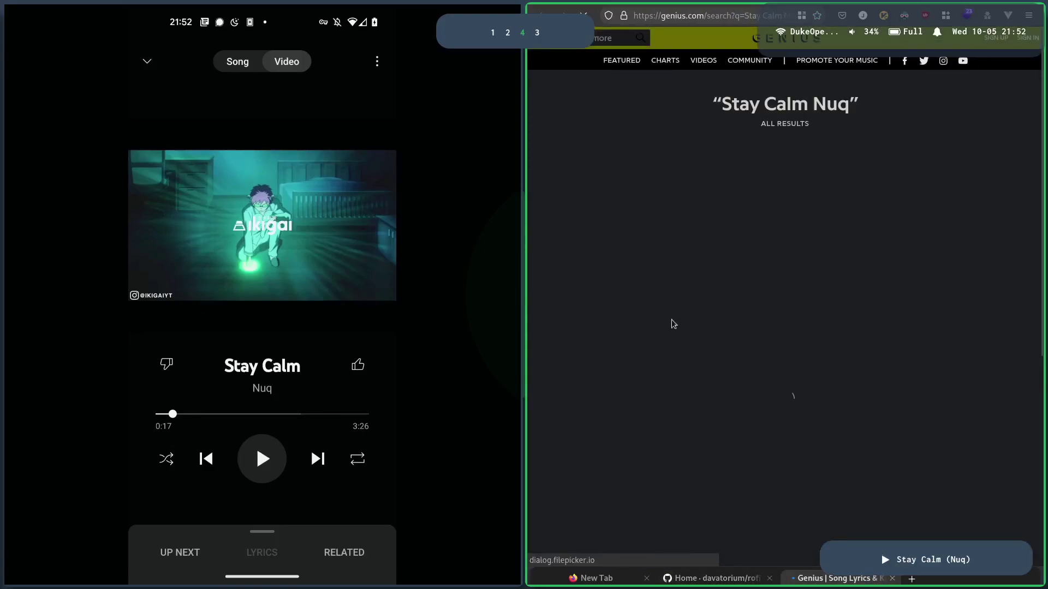
Add the line "Make sure to clone the repo at:" to README.md, followed by the GitLab mini-amazon URL from the clipboard history.
type("Make sure ")
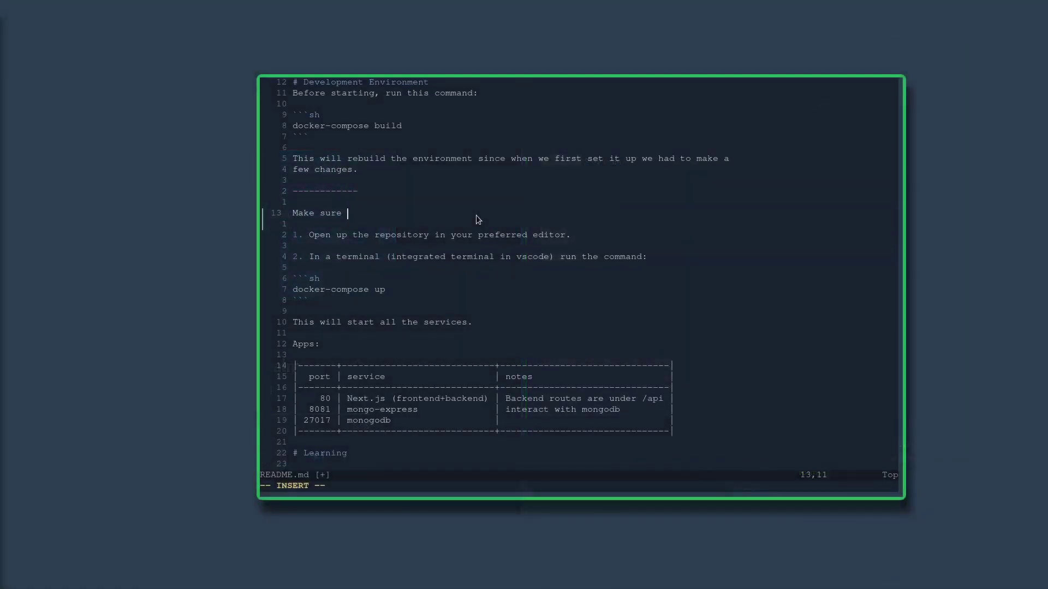
type("to clone the repo at:")
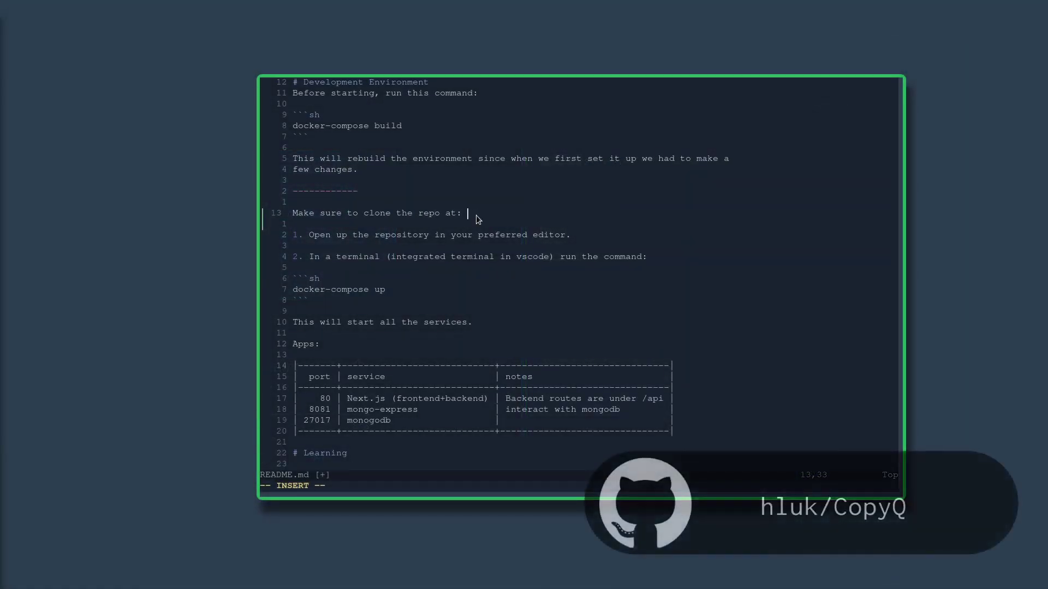
key("super+v")
type("gitlab")
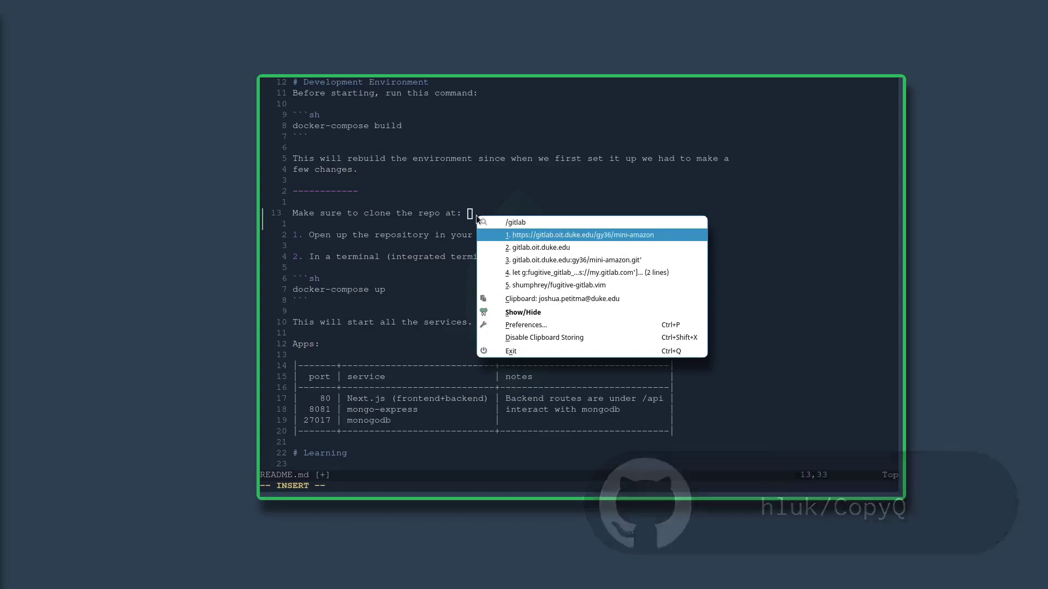
key("Return")
key("Return")
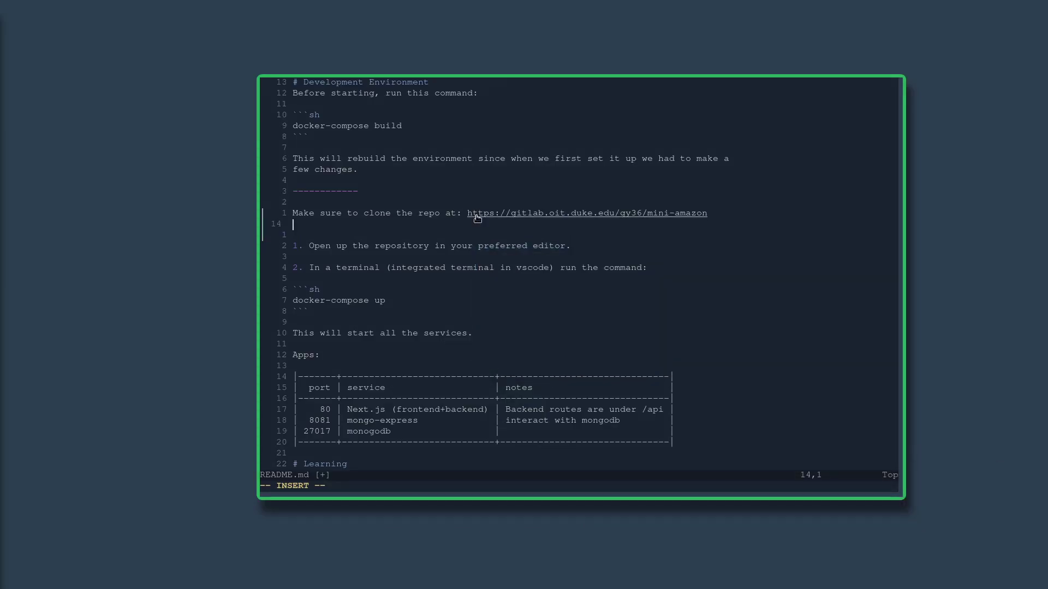
Add the line "Email me at:" to README.md and paste the address copied with the launcher's Copy Work Email entry.
type("Email me at:")
key("ctrl+shift+v")
key("Escape")
key("super+space")
type("work")
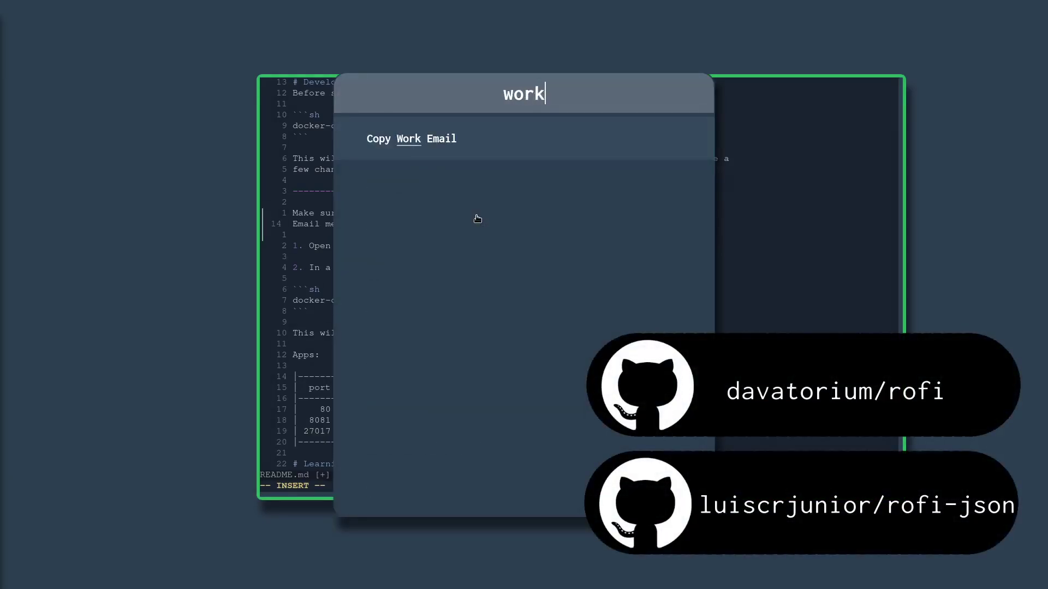
key("Return")
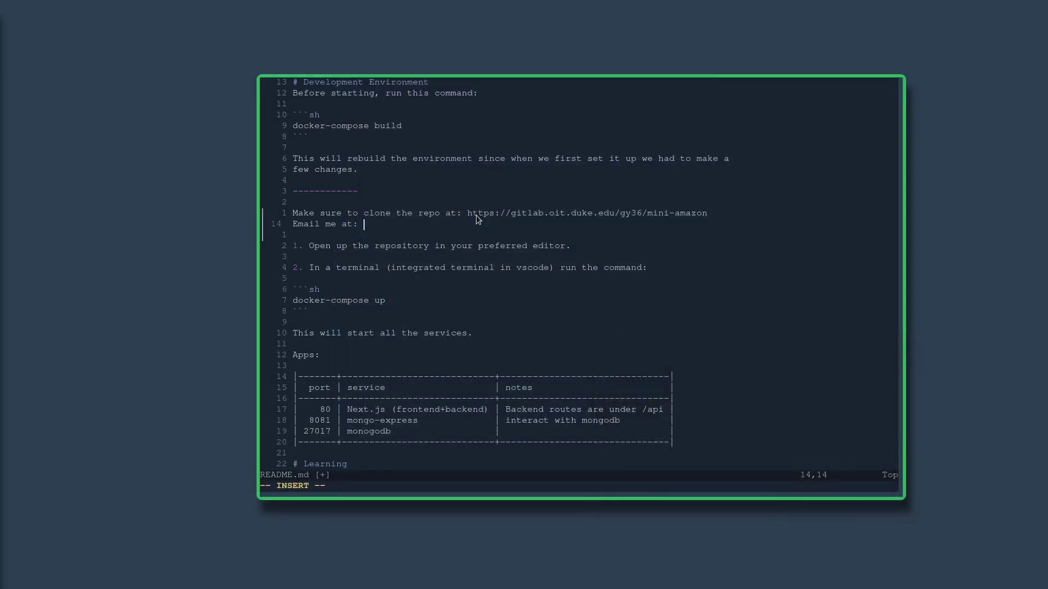
key("ctrl+shift+v")
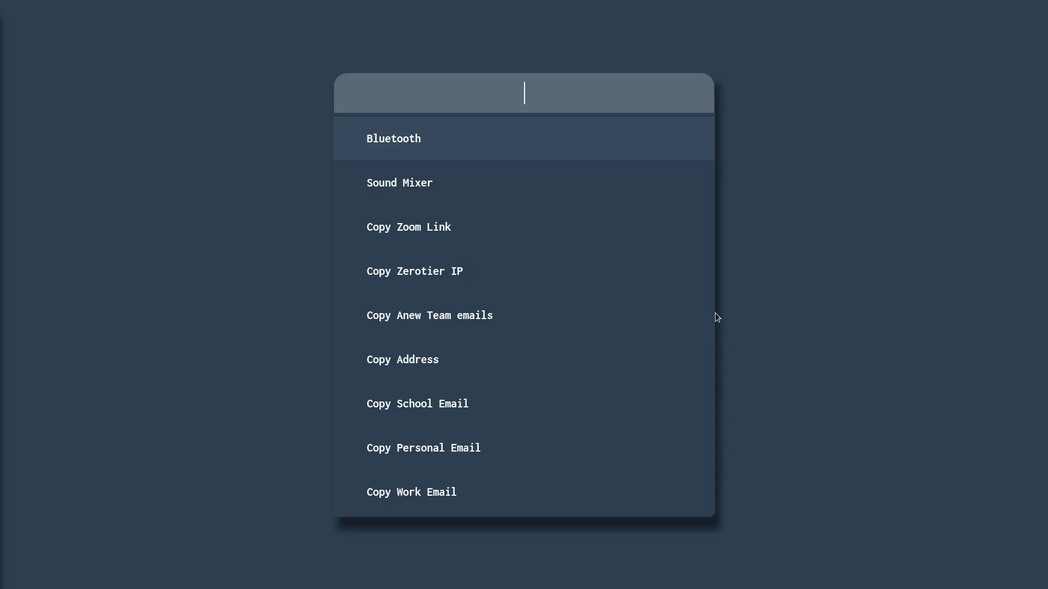
View the Bluetooth options of the WH-CH710N device in the Rofi launcher and go back to the device list.
key("Return")
key("Down")
key("Down")
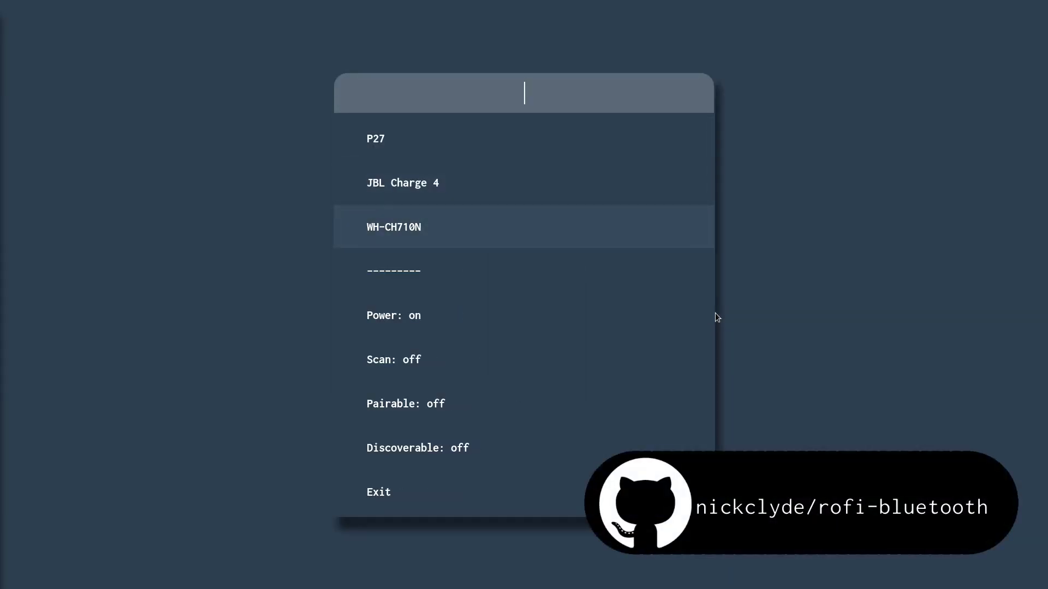
key("Return")
key("Down")
key("Down")
key("Down")
key("Down")
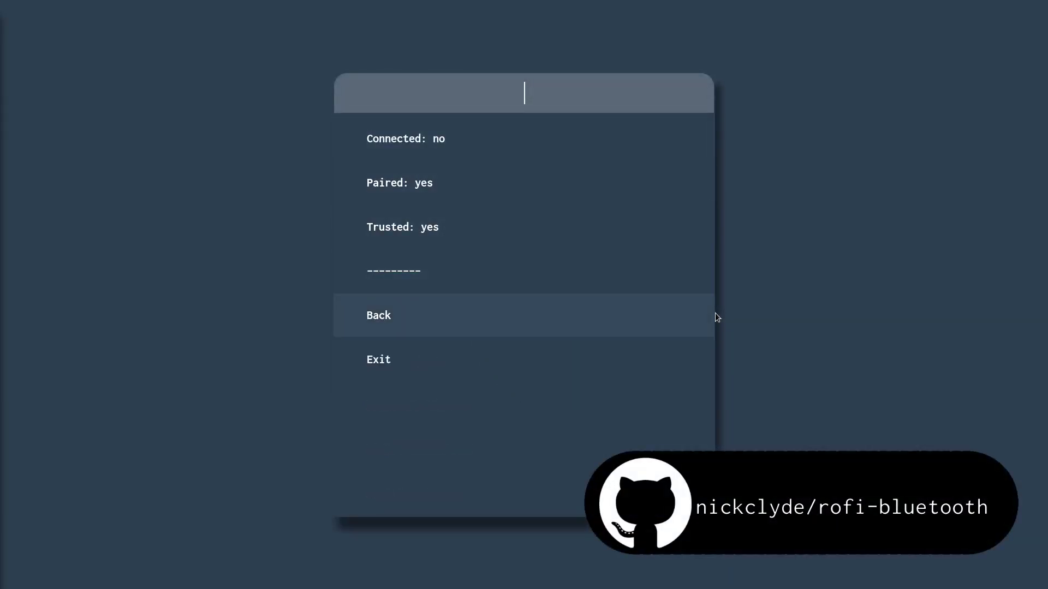
key("Return")
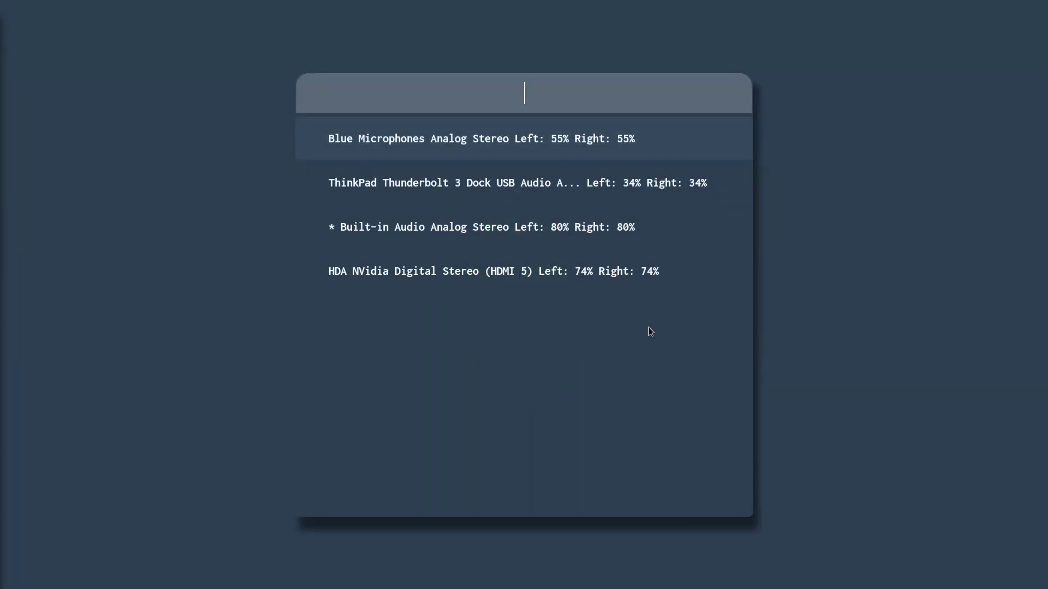
Make ThinkPad Thunderbolt 3 Dock USB Audio the default output device in the Rofi mixer.
key("Down")
key("Down")
key("Down")
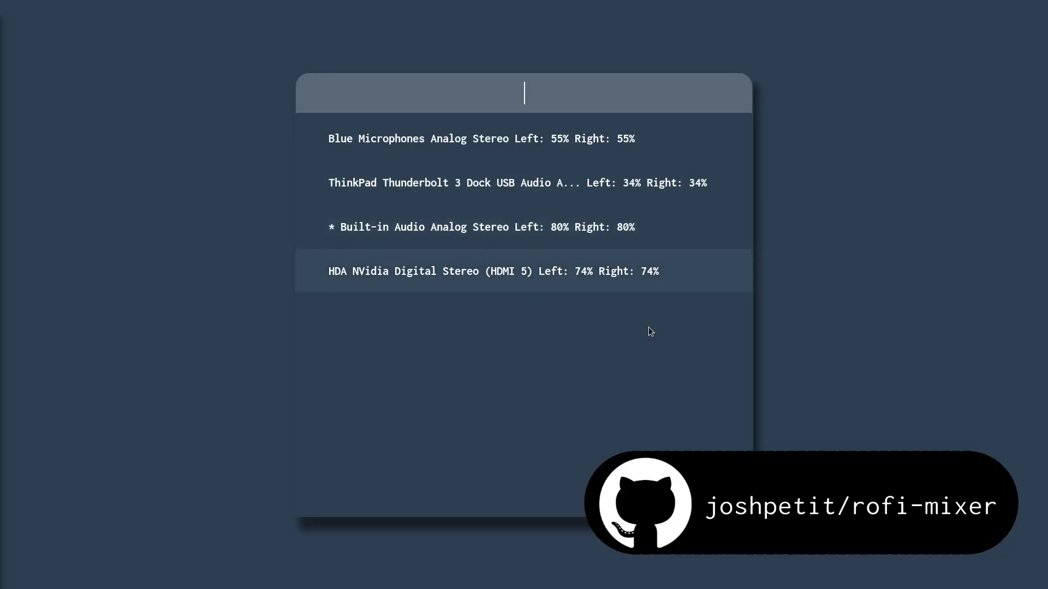
key("Up")
key("Up")
key("Down")
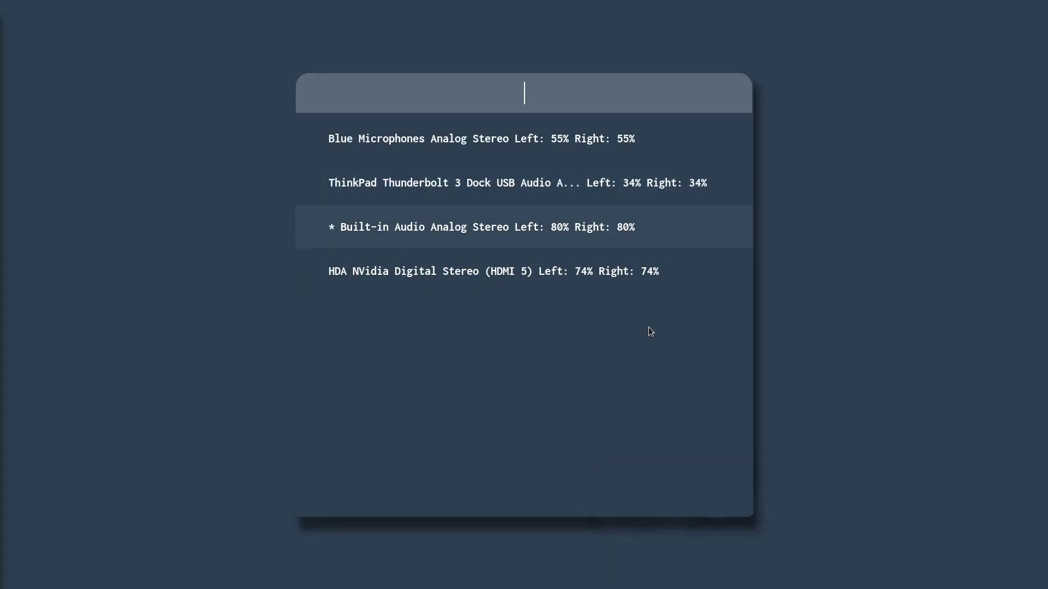
type("k")
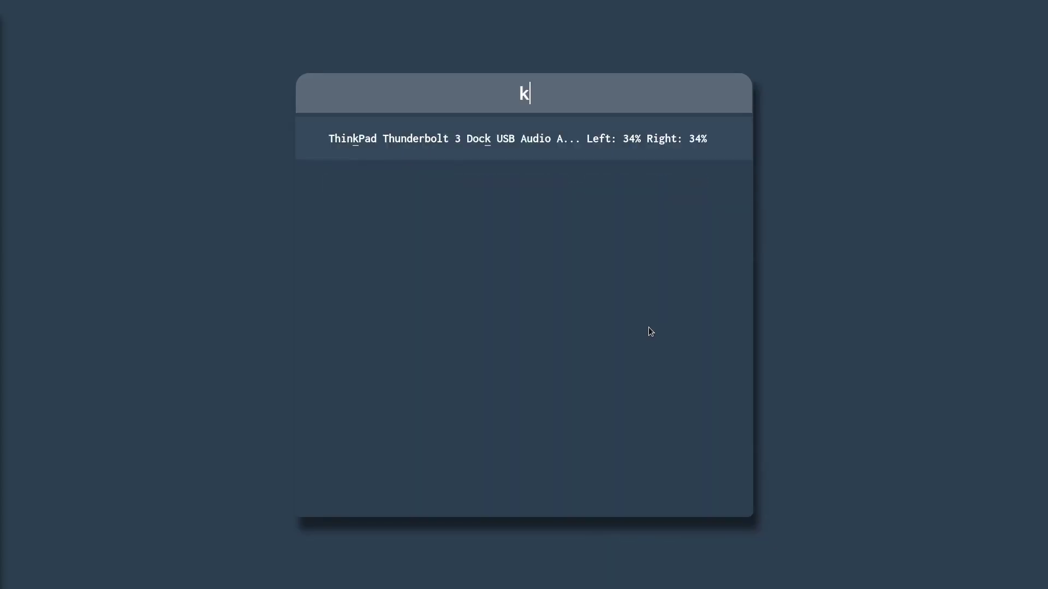
key("BackSpace")
key("Down")
key("Return")
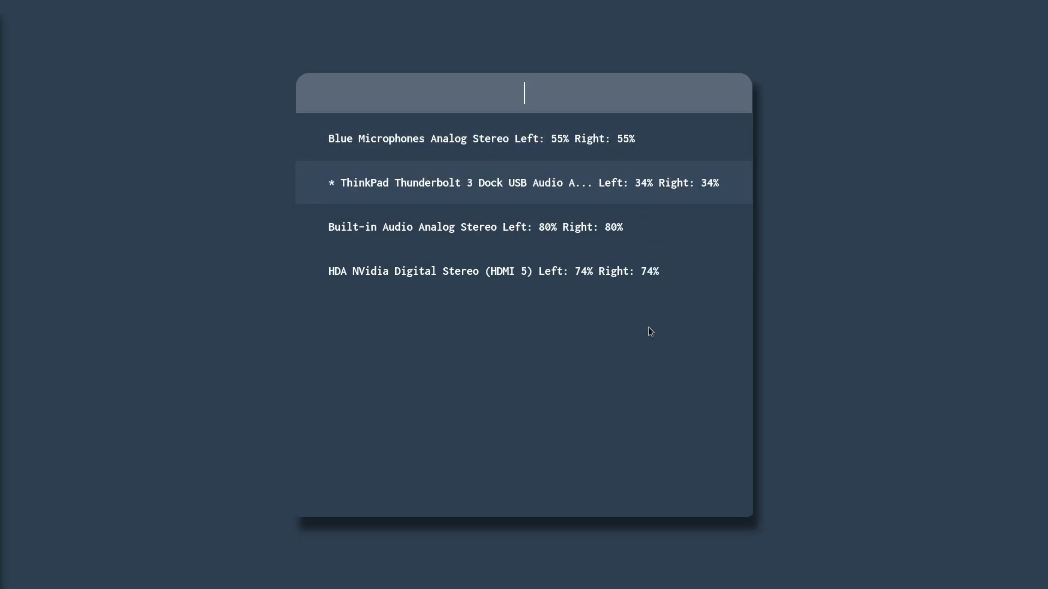
Raise the ThinkPad dock output's volume two steps and lower it one, and mute and unmute it.
key("XF86AudioRaiseVolume")
key("XF86AudioRaiseVolume")
key("XF86AudioLowerVolume")
key("XF86AudioMute")
key("XF86AudioMute")
Switch the mixer to the input devices and make Blue Microphones Analog Stereo the default input.
key("shift+Right")
key("Down")
key("Down")
key("Up")
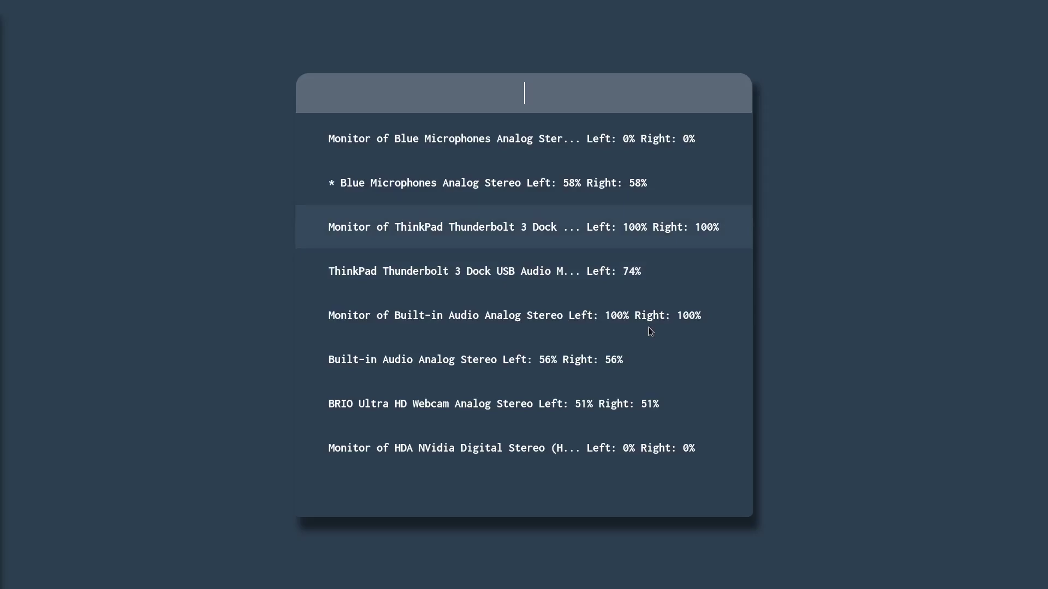
key("Up")
key("Up")
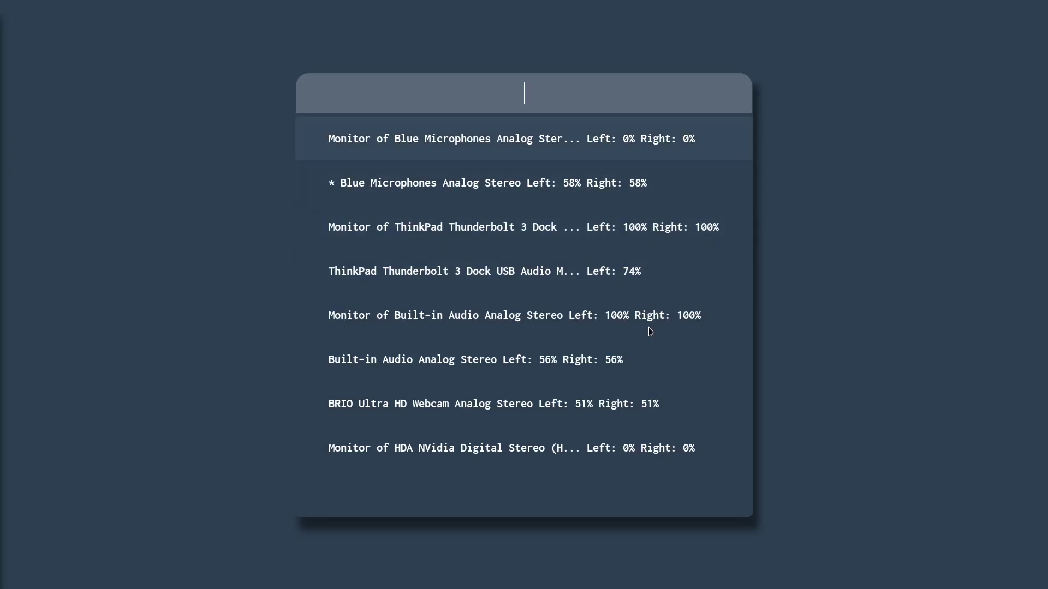
key("Return")
key("Down")
key("Return")
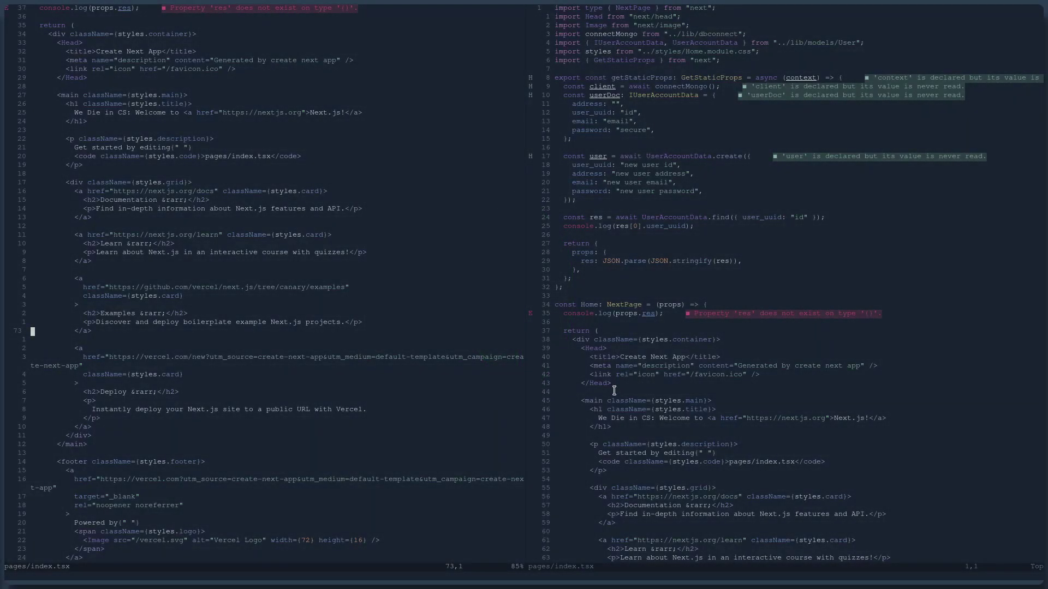
Bring up the floating Emacs window, add the list item "Fixed some bugs" under Mini Amazon in refile.org, and hide the window.
key("super+minus")
key("super+minus")
key("super+minus")
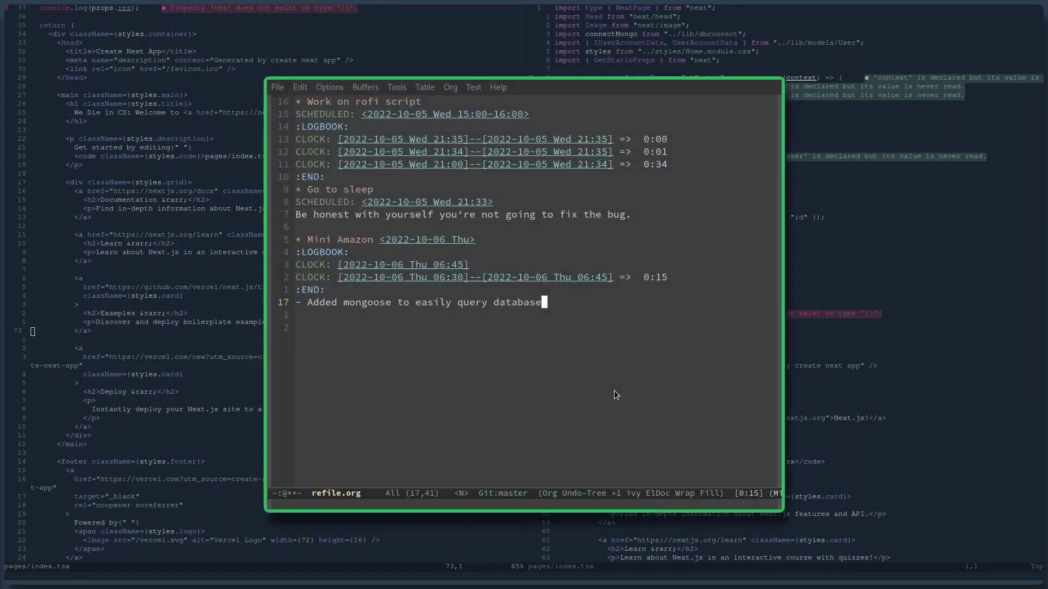
key("shift+a")
key("alt+Return")
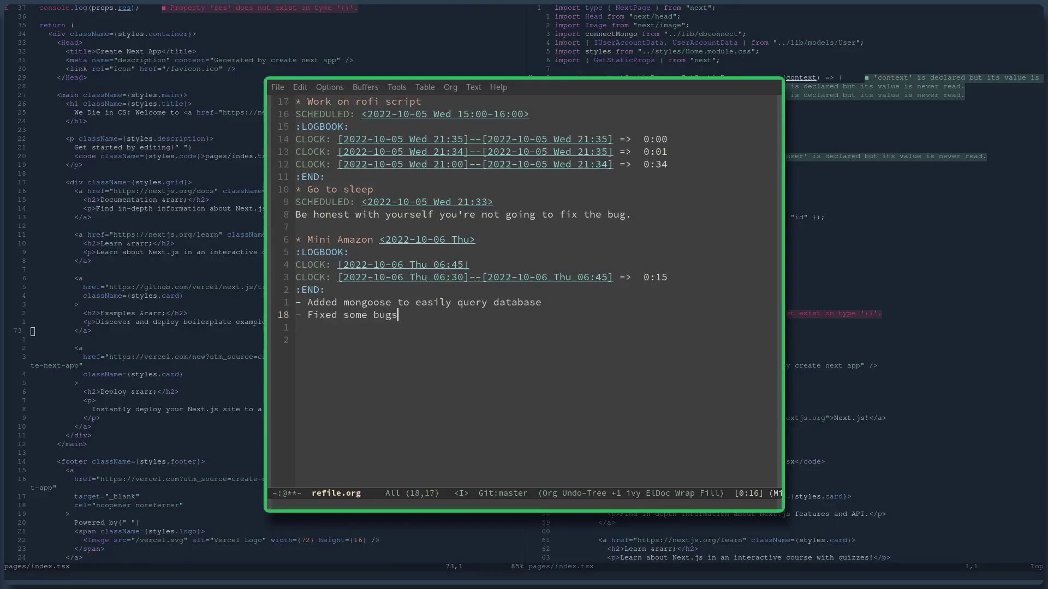
key("super+minus")
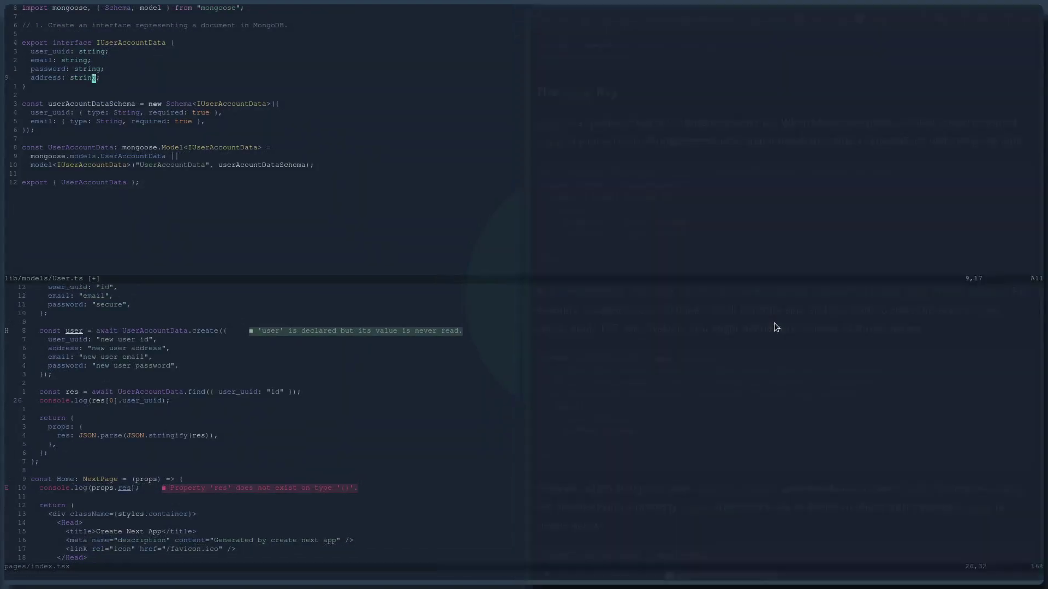
Check the Mongoose schema docs in the floating browser and add a "birthday: string;" field after address in IUserAccountData in lib/models/User.ts.
key("super+minus")
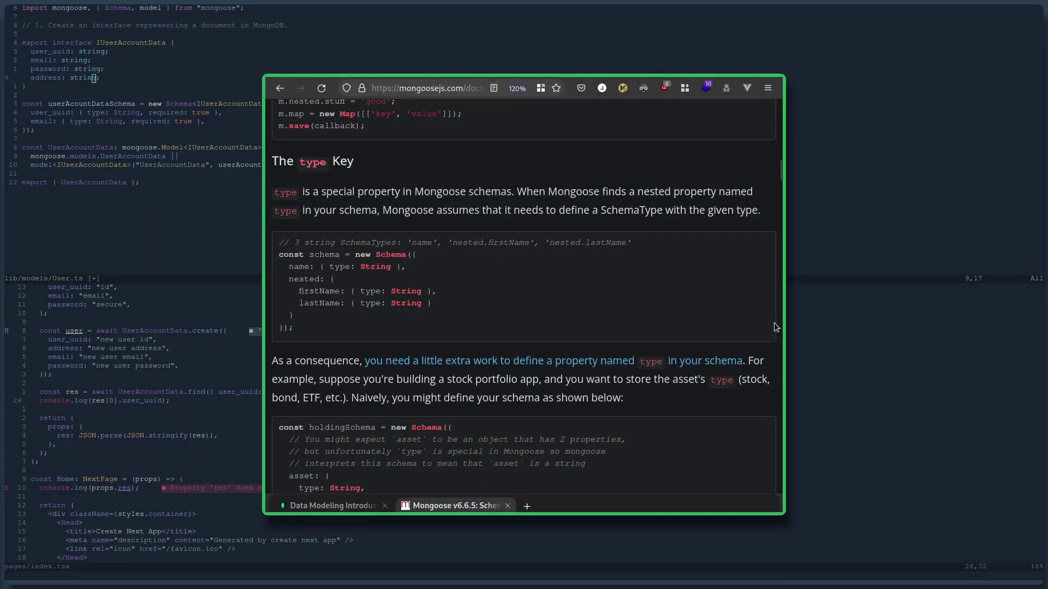
key("super+minus")
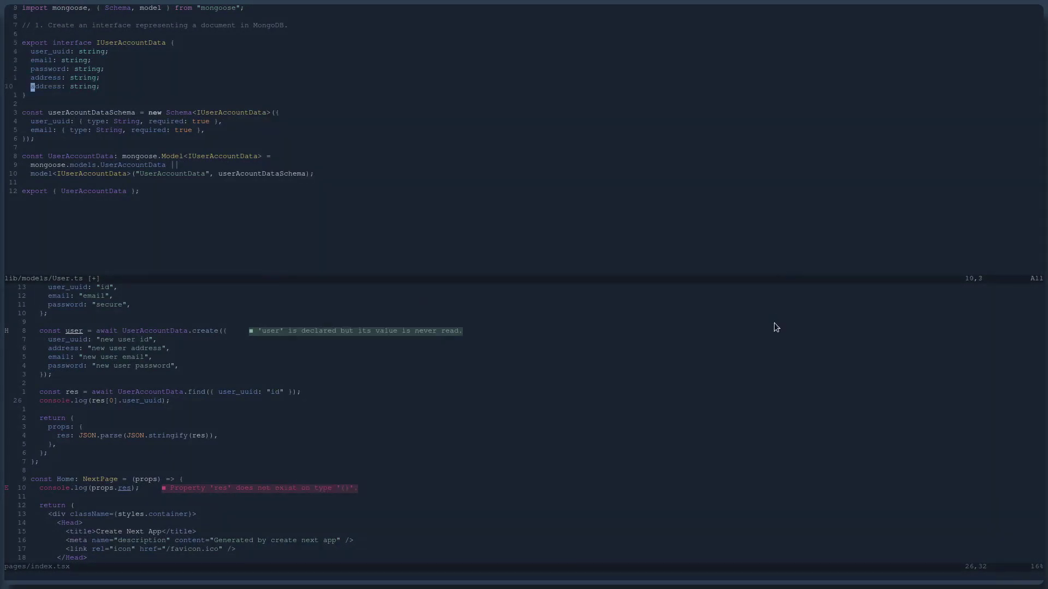
key("y")
key("y")
type("pc")
type("birthday")
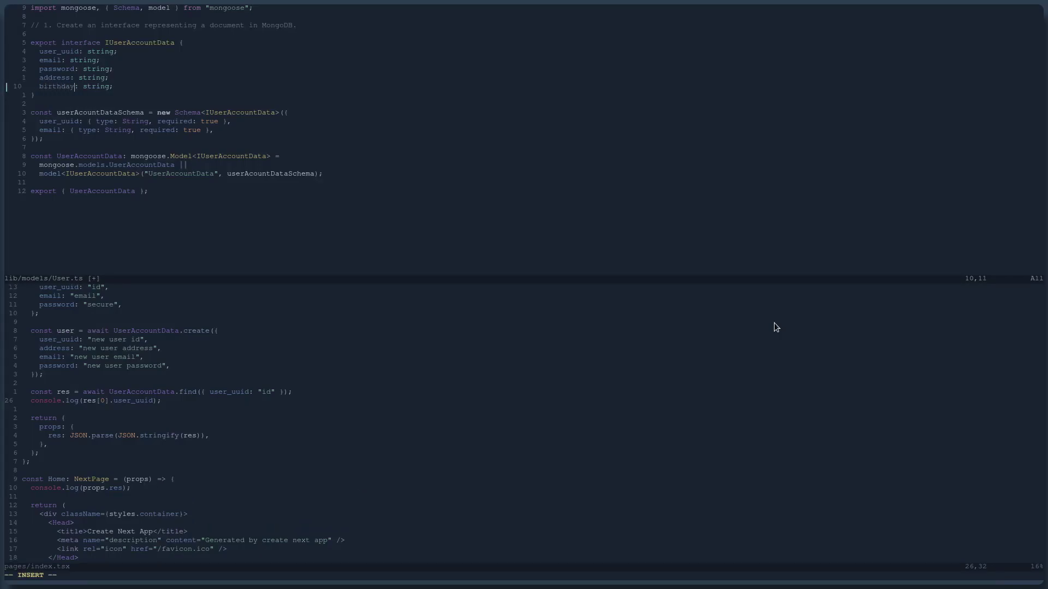
key("Escape")
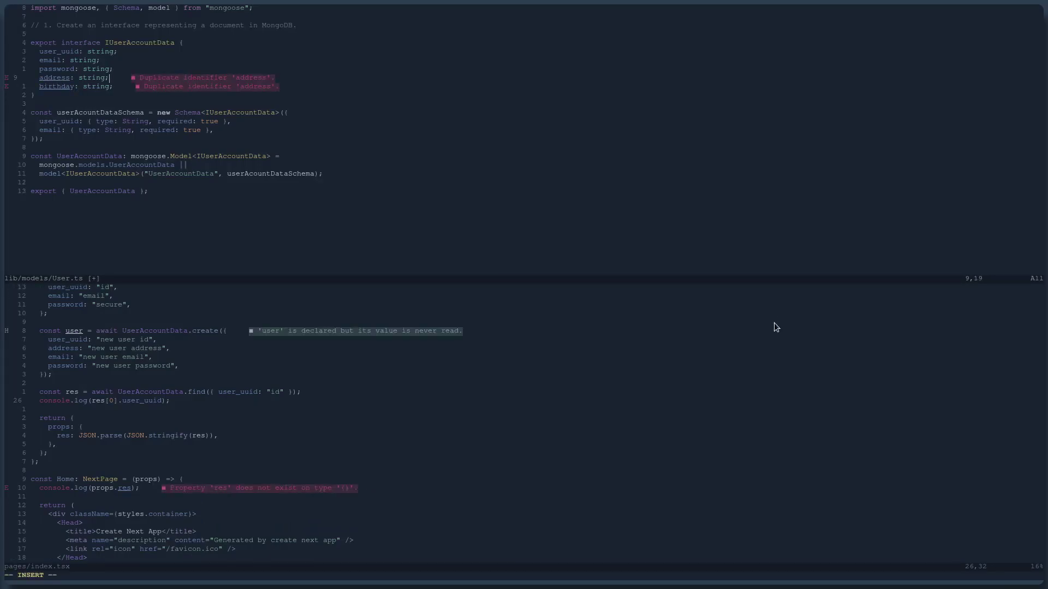
key("Escape")
Bring the floating browser back over the code and read on in the Mongoose docs below The type Key section.
key("super+minus")
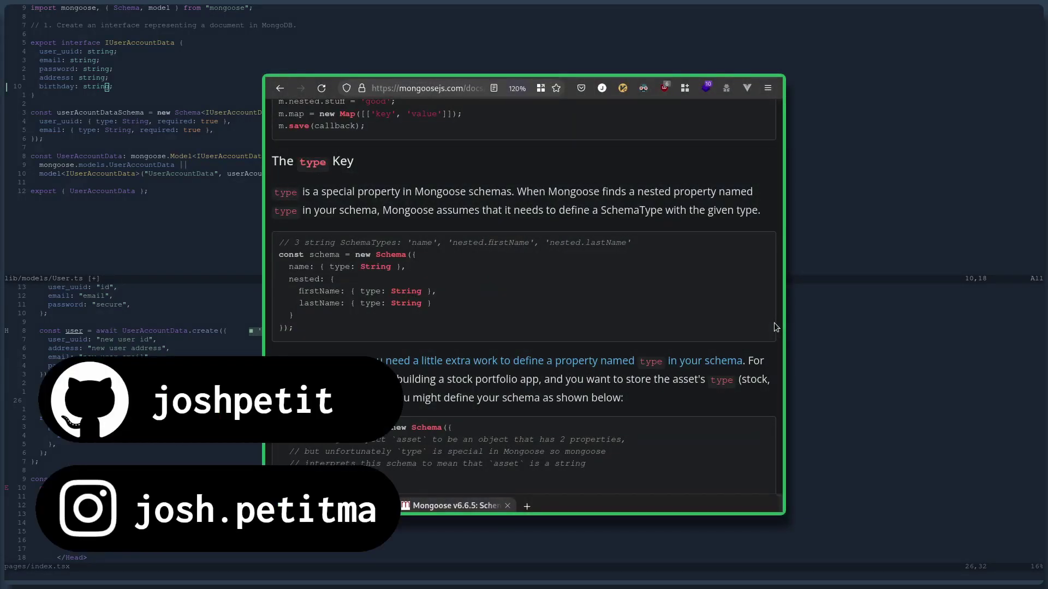
scroll(774, 323, "down", 4)
scroll(774, 326, "down", 3)
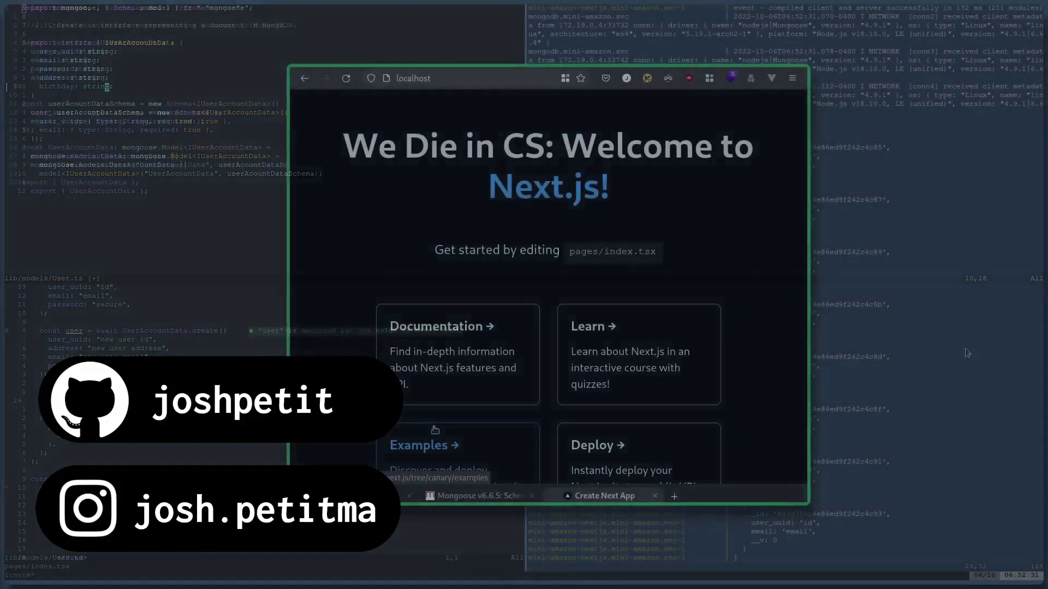